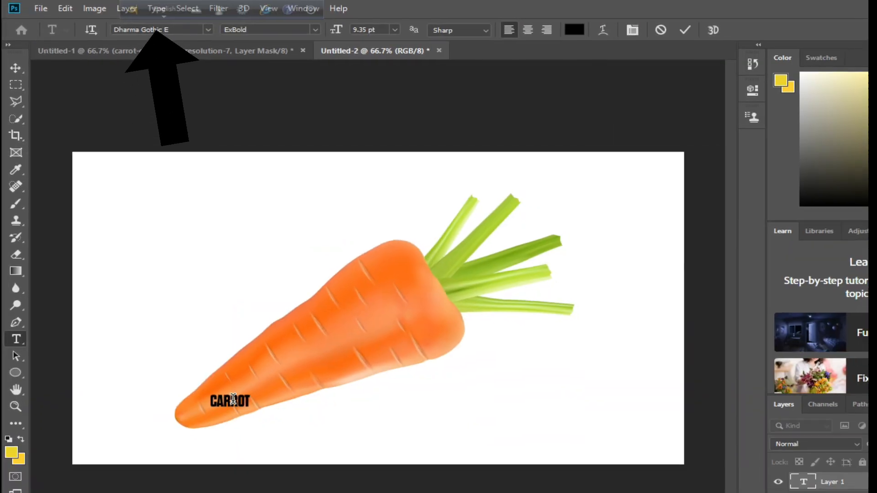
Step: Enlarge the CARROT text to about 378%, rotate it about -30°, and place it over the middle of the carrot
{"action": "left_click", "coordinate": [15, 58]}
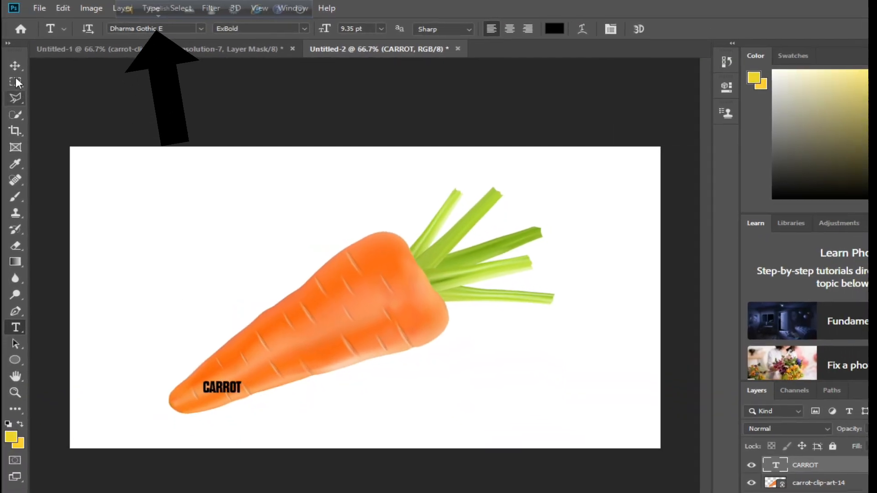
{"action": "left_click_drag", "start_coordinate": [207, 356], "coordinate": [284, 302]}
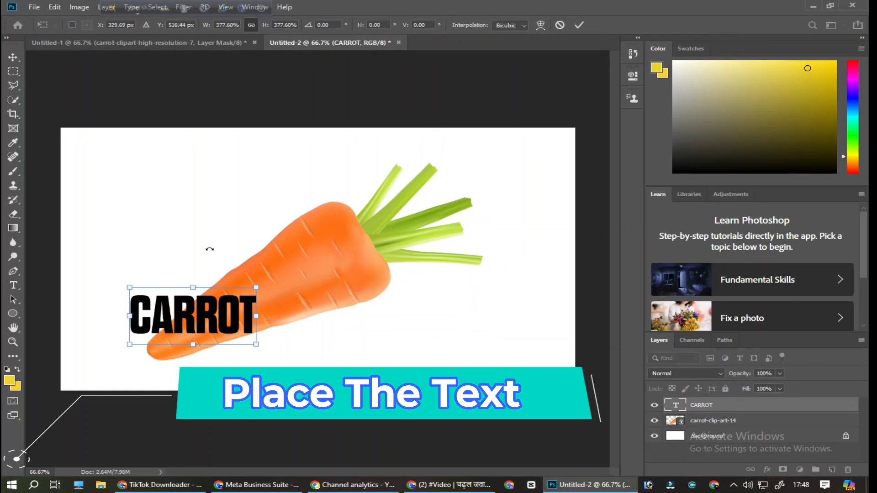
{"action": "left_click_drag", "start_coordinate": [209, 249], "coordinate": [171, 251]}
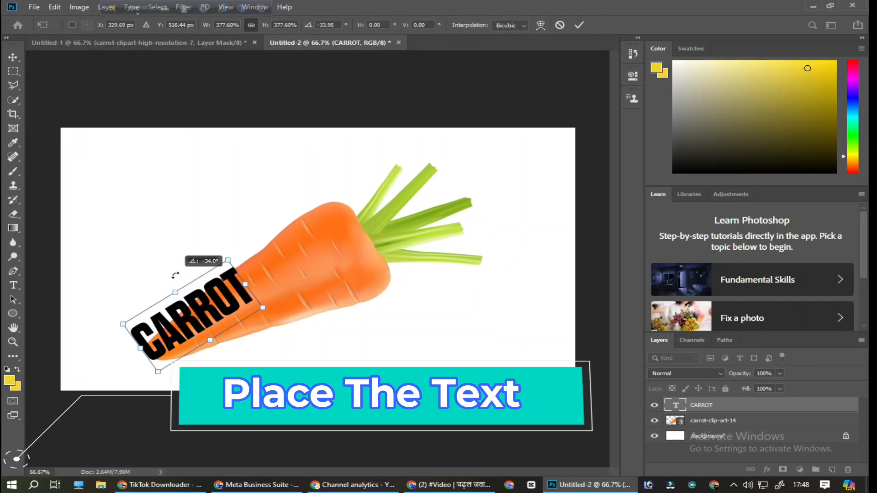
{"action": "left_click_drag", "start_coordinate": [220, 303], "coordinate": [280, 278]}
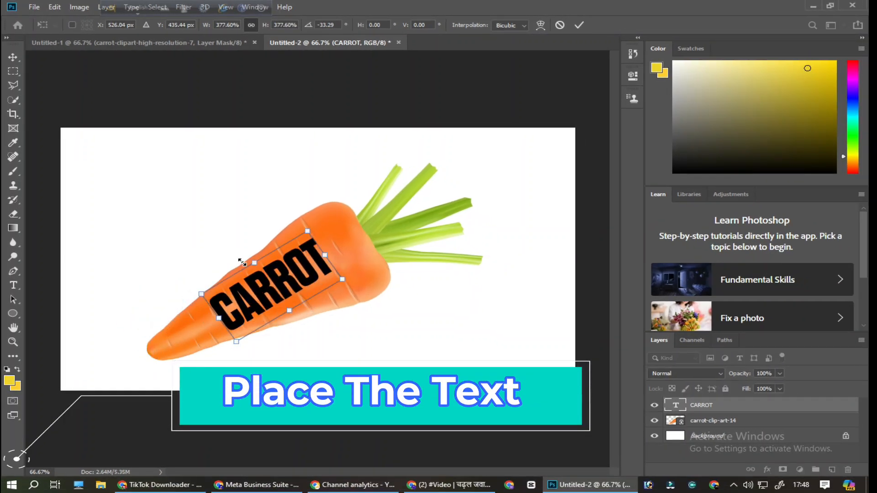
{"action": "left_click_drag", "start_coordinate": [210, 245], "coordinate": [227, 235]}
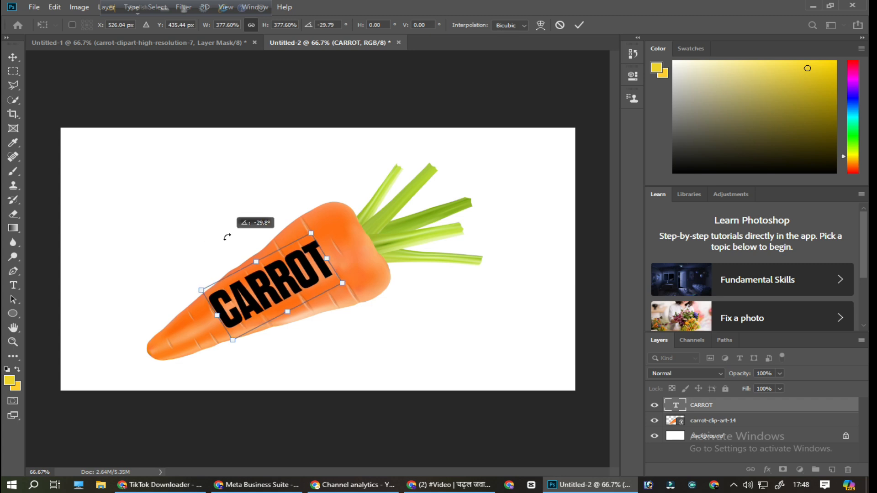
Step: Scale the CARROT text up to about 566% and rotate it to about -20° so it fills the carrot's wide part
{"action": "left_click_drag", "start_coordinate": [236, 341], "coordinate": [205, 359]}
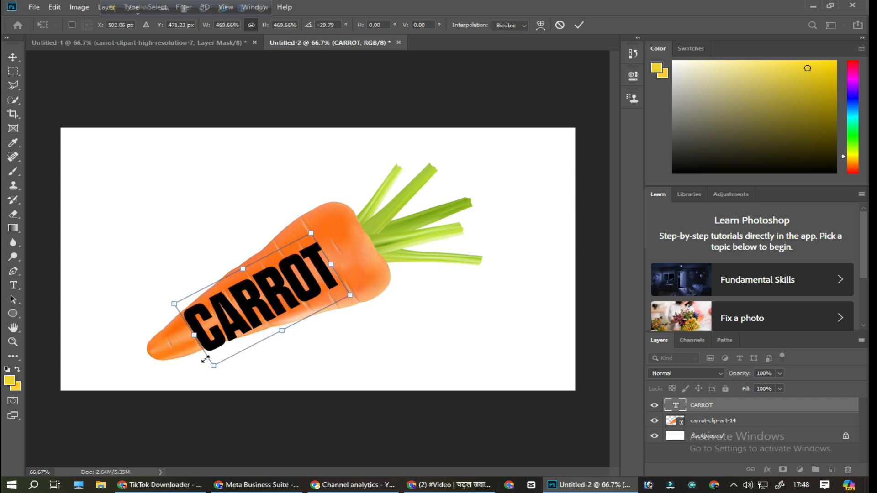
{"action": "left_click_drag", "start_coordinate": [218, 314], "coordinate": [240, 292]}
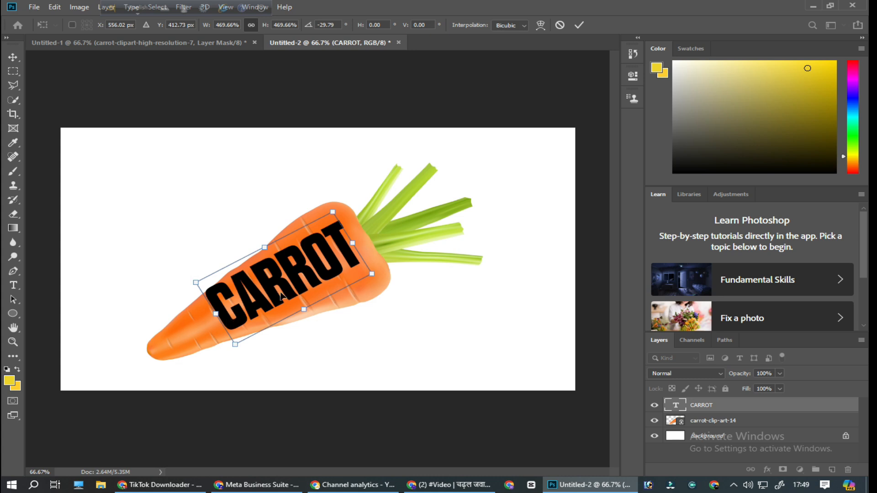
{"action": "left_click_drag", "start_coordinate": [371, 272], "coordinate": [403, 277]}
{"action": "left_click_drag", "start_coordinate": [349, 275], "coordinate": [330, 279]}
{"action": "left_click_drag", "start_coordinate": [284, 305], "coordinate": [284, 311]}
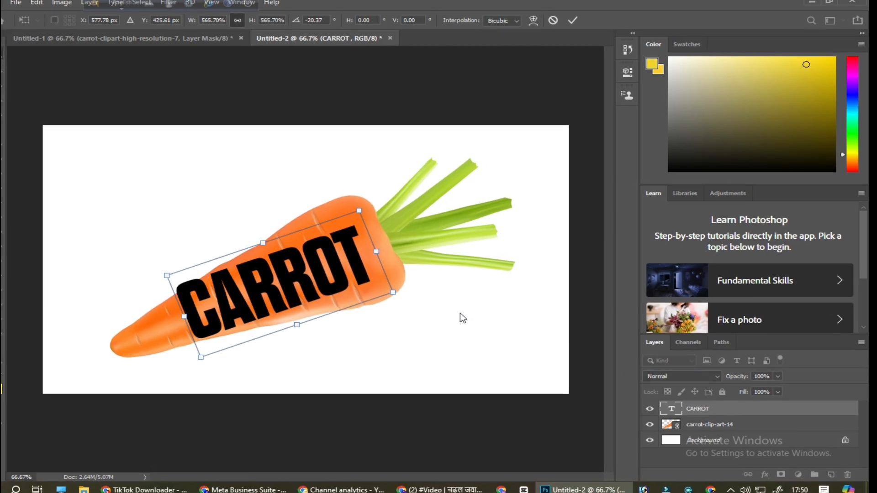
{"action": "key", "text": "Return"}
Step: Convert the CARROT text layer to a smart object
{"action": "right_click", "coordinate": [701, 405]}
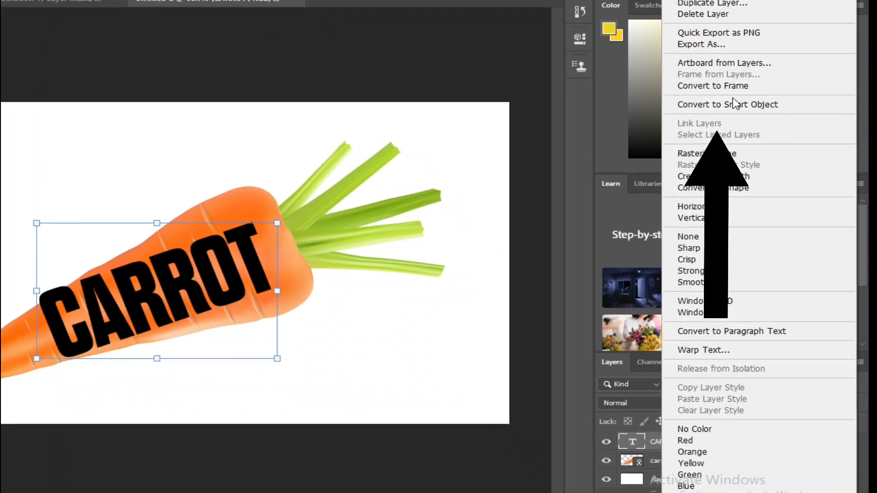
{"action": "left_click", "coordinate": [713, 111]}
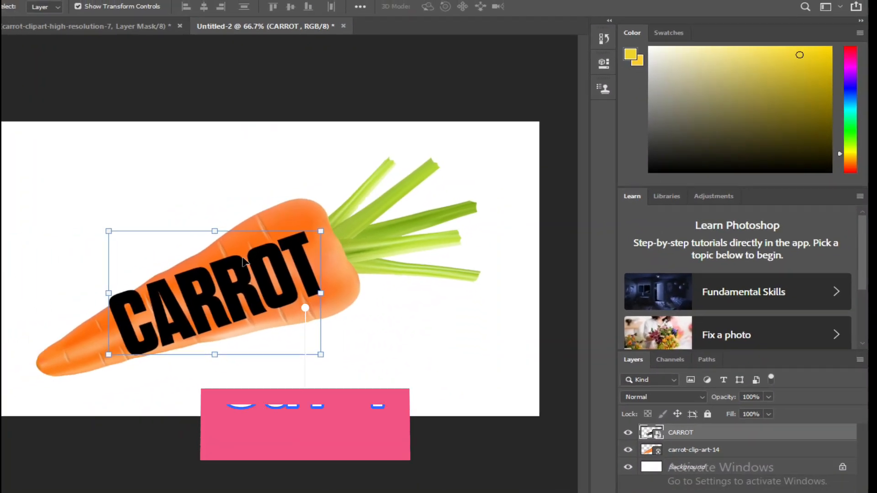
{"action": "right_click", "coordinate": [196, 276]}
{"action": "left_click", "coordinate": [167, 302]}
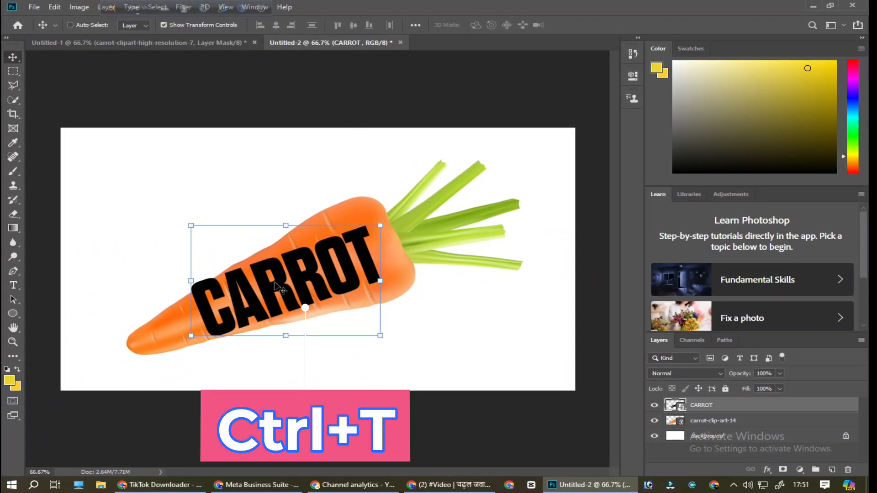
Step: Warp the CARROT smart object so the C and A fit the outline near the carrot's narrow end
{"action": "key", "text": "ctrl+t"}
{"action": "right_click", "coordinate": [279, 276]}
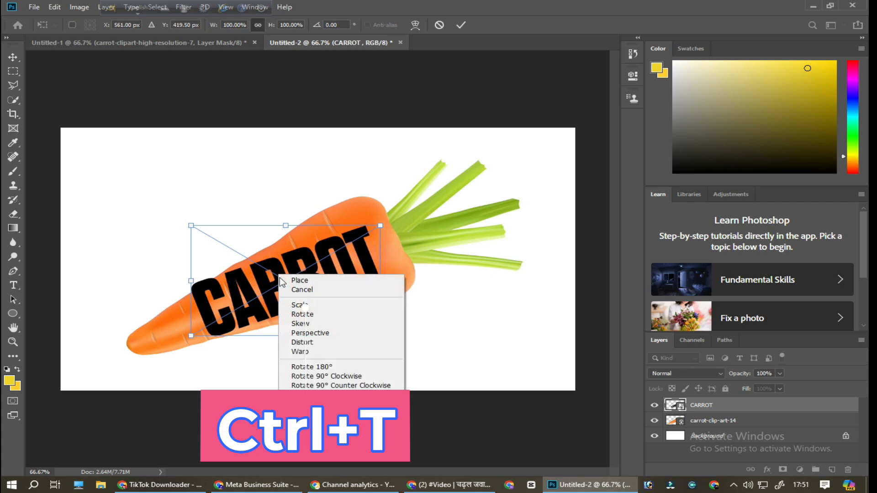
{"action": "left_click", "coordinate": [308, 346]}
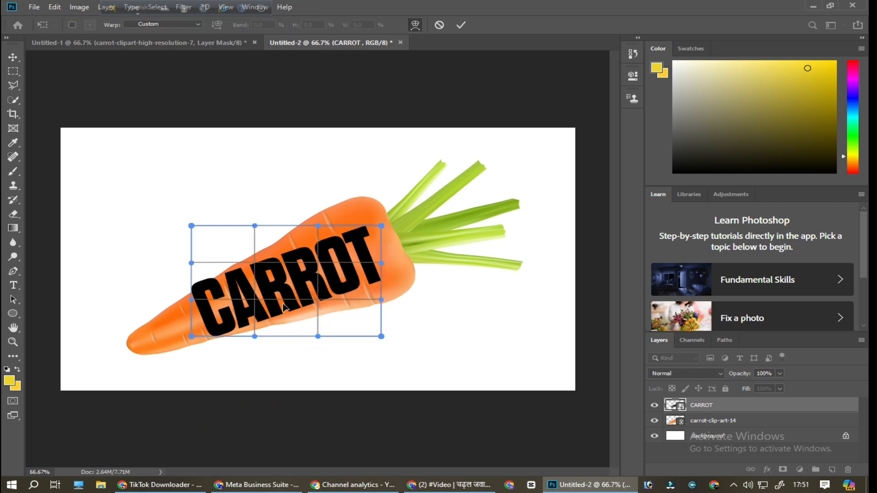
{"action": "scroll", "coordinate": [178, 336], "scroll_direction": "up", "scroll_amount": 1}
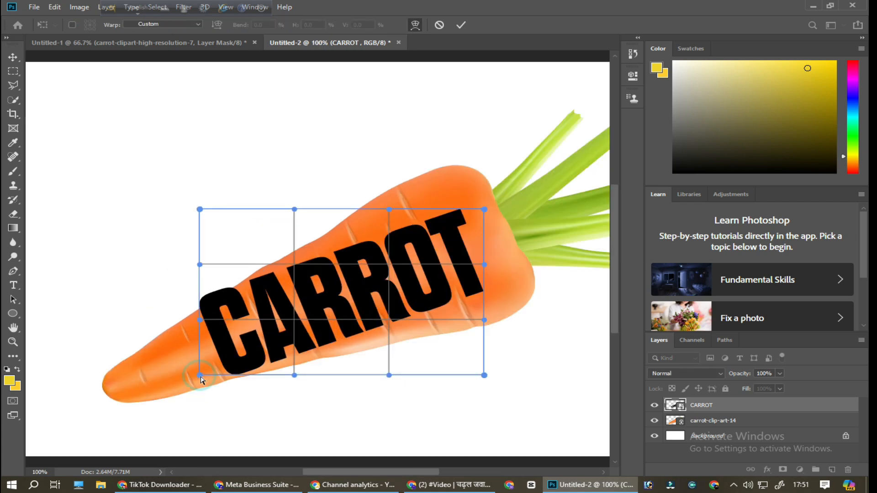
{"action": "left_click_drag", "start_coordinate": [201, 378], "coordinate": [202, 341]}
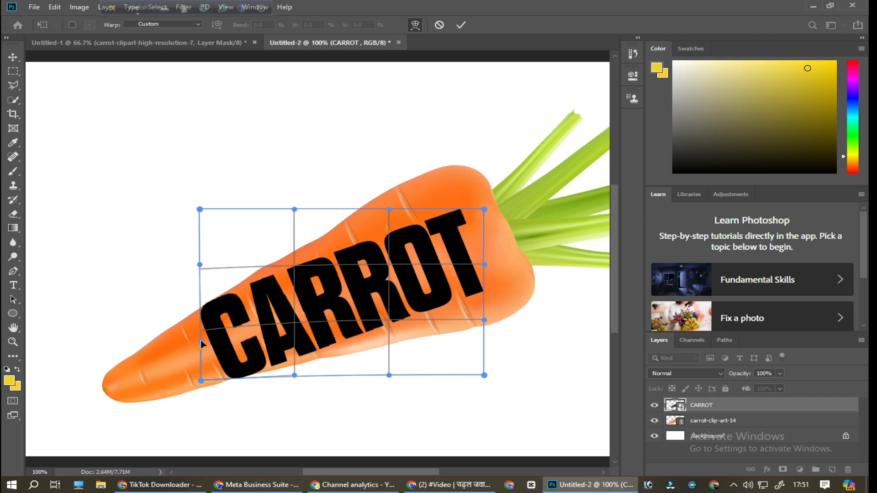
{"action": "left_click_drag", "start_coordinate": [244, 379], "coordinate": [245, 373]}
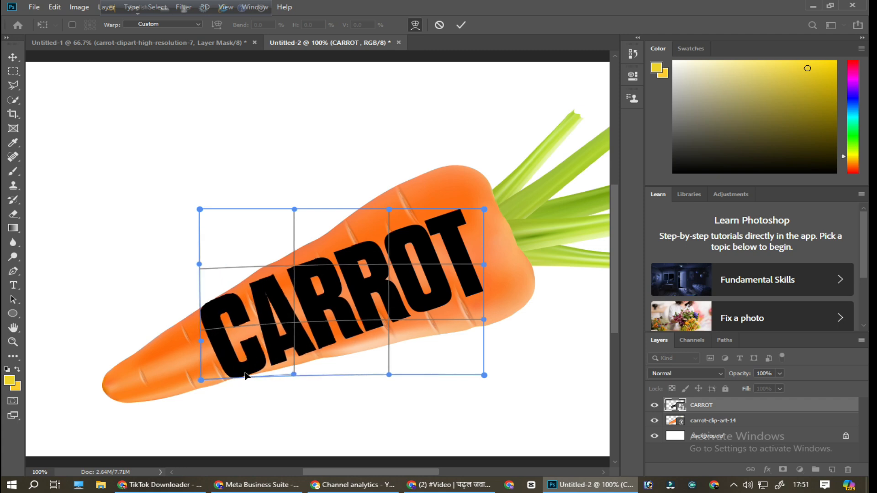
{"action": "left_click_drag", "start_coordinate": [289, 270], "coordinate": [287, 259]}
{"action": "left_click_drag", "start_coordinate": [227, 299], "coordinate": [223, 308]}
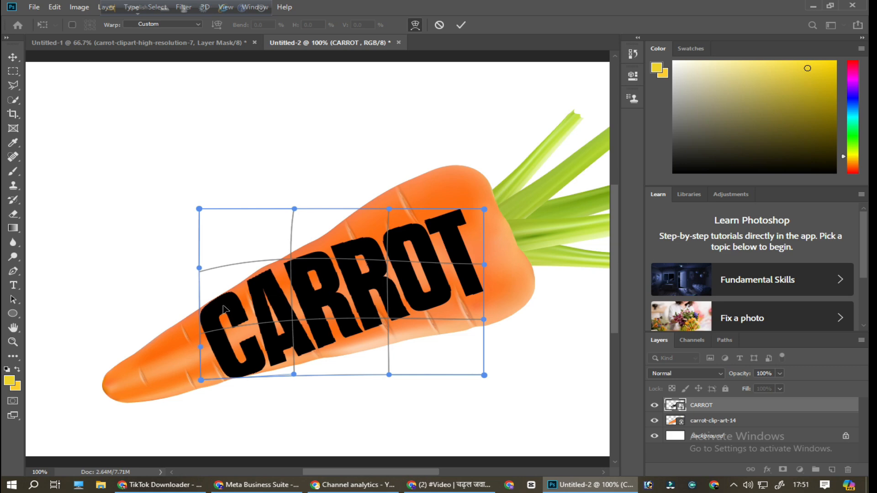
Step: Warp the bottoms of the letters to meet the carrot's lower edge, fine-tuning the C, A and first R
{"action": "left_click_drag", "start_coordinate": [387, 319], "coordinate": [392, 337]}
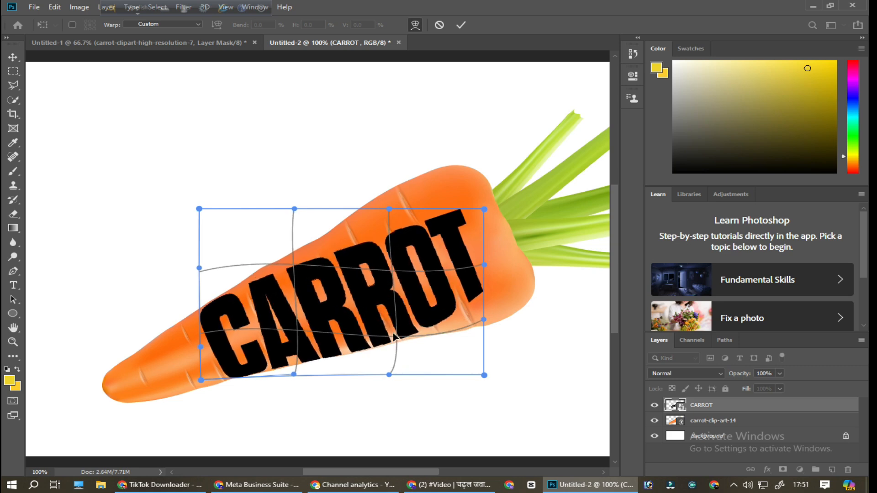
{"action": "left_click_drag", "start_coordinate": [280, 362], "coordinate": [280, 365]}
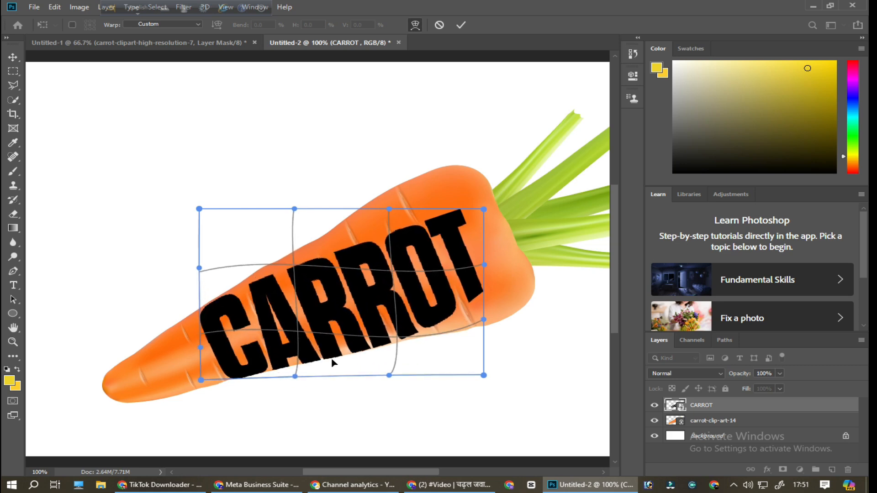
{"action": "left_click_drag", "start_coordinate": [334, 352], "coordinate": [333, 350]}
{"action": "left_click_drag", "start_coordinate": [294, 375], "coordinate": [293, 379]}
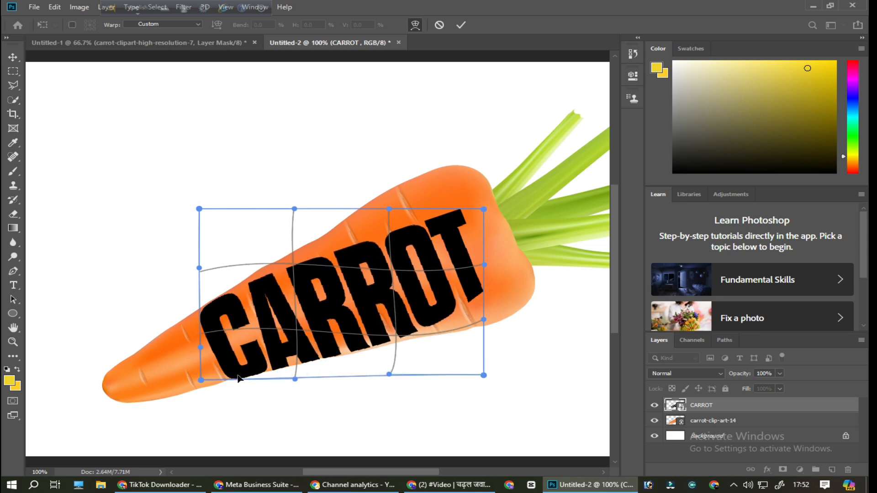
{"action": "left_click_drag", "start_coordinate": [238, 373], "coordinate": [238, 371]}
{"action": "left_click_drag", "start_coordinate": [206, 284], "coordinate": [204, 282]}
Step: Stretch the tops of the R, O and T up to the carrot's upper outline and widen the T toward the stem end
{"action": "left_click_drag", "start_coordinate": [351, 247], "coordinate": [350, 233]}
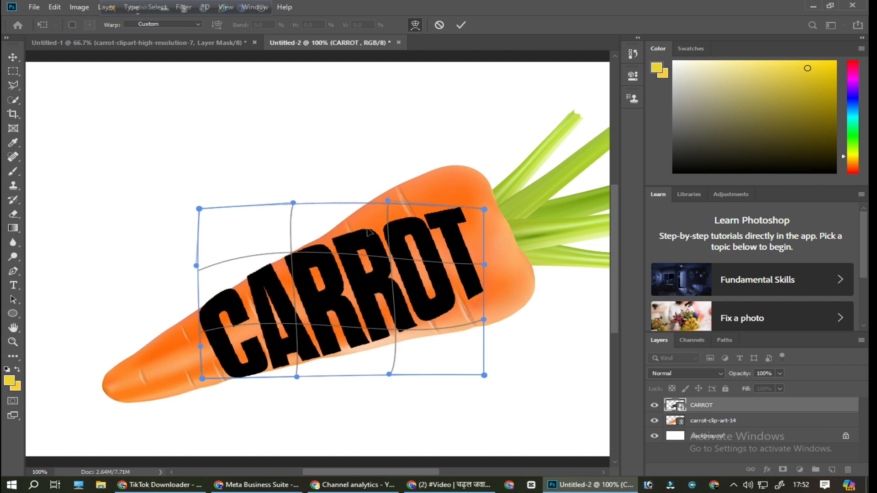
{"action": "mouse_move", "coordinate": [404, 231]}
{"action": "left_mouse_down"}
{"action": "mouse_move", "coordinate": [406, 216]}
{"action": "mouse_move", "coordinate": [420, 225]}
{"action": "left_mouse_up"}
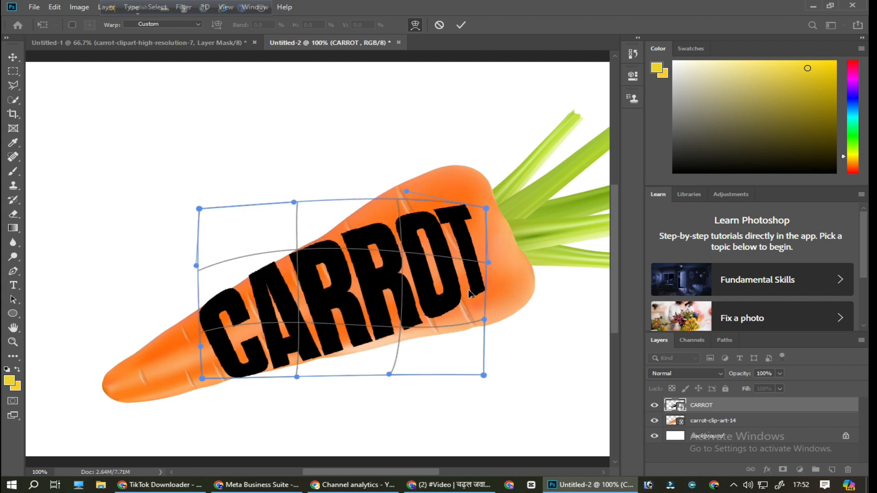
{"action": "left_click_drag", "start_coordinate": [469, 291], "coordinate": [506, 319]}
{"action": "left_click_drag", "start_coordinate": [397, 342], "coordinate": [396, 341]}
{"action": "left_click_drag", "start_coordinate": [425, 218], "coordinate": [427, 201]}
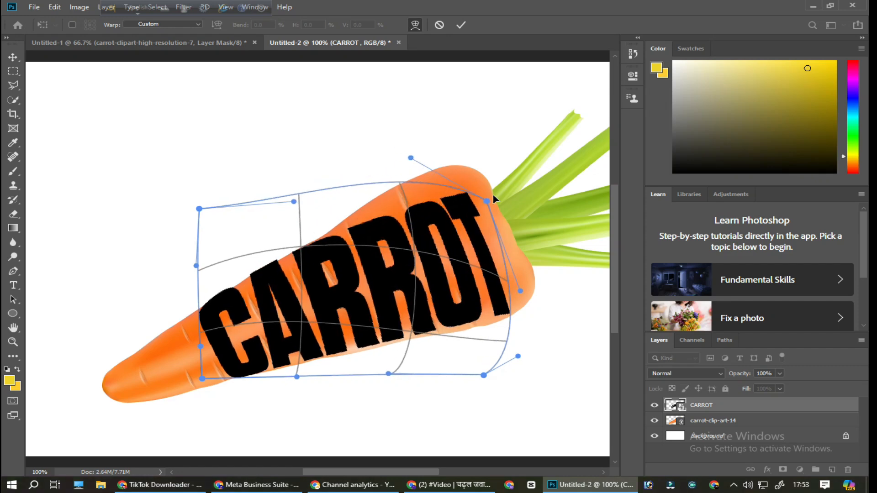
{"action": "left_click_drag", "start_coordinate": [494, 199], "coordinate": [497, 167]}
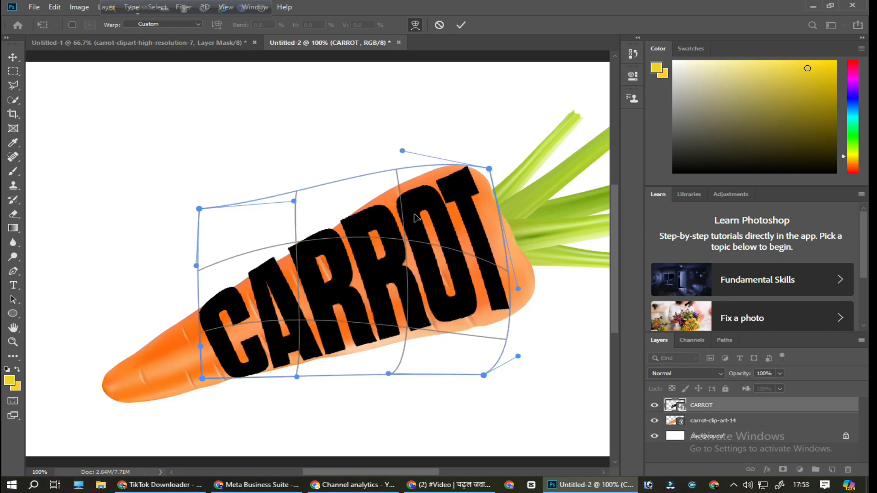
{"action": "left_click_drag", "start_coordinate": [414, 214], "coordinate": [407, 204]}
Step: Warp the lower ends of the R, O and T to the carrot's outline, refine the first R's top, and apply the warp
{"action": "left_click_drag", "start_coordinate": [448, 323], "coordinate": [451, 337]}
{"action": "left_click_drag", "start_coordinate": [483, 374], "coordinate": [518, 348]}
{"action": "left_click_drag", "start_coordinate": [505, 315], "coordinate": [504, 318]}
{"action": "left_click_drag", "start_coordinate": [513, 288], "coordinate": [527, 275]}
{"action": "left_click_drag", "start_coordinate": [470, 318], "coordinate": [472, 326]}
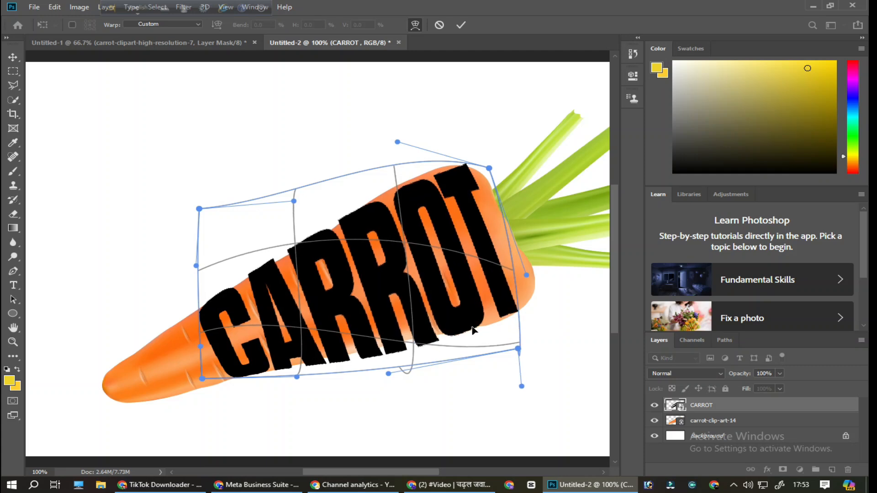
{"action": "left_click_drag", "start_coordinate": [420, 343], "coordinate": [416, 334]}
{"action": "left_click_drag", "start_coordinate": [295, 243], "coordinate": [293, 249]}
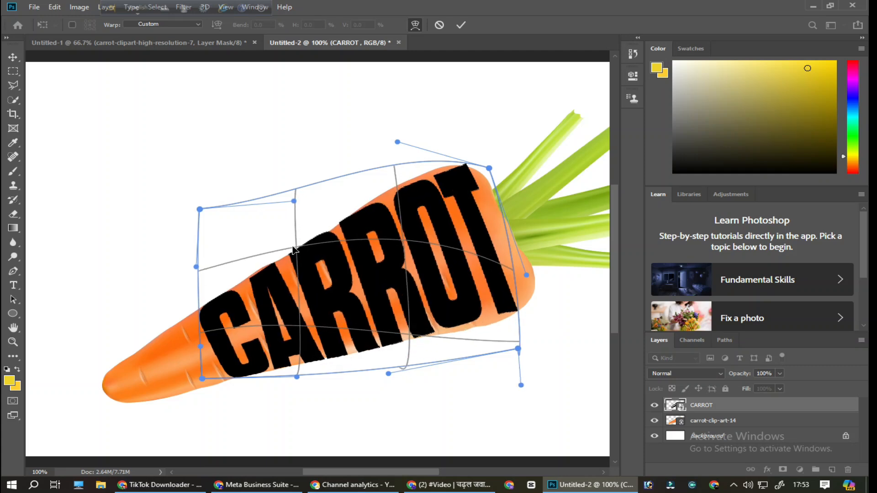
{"action": "key", "text": "Return"}
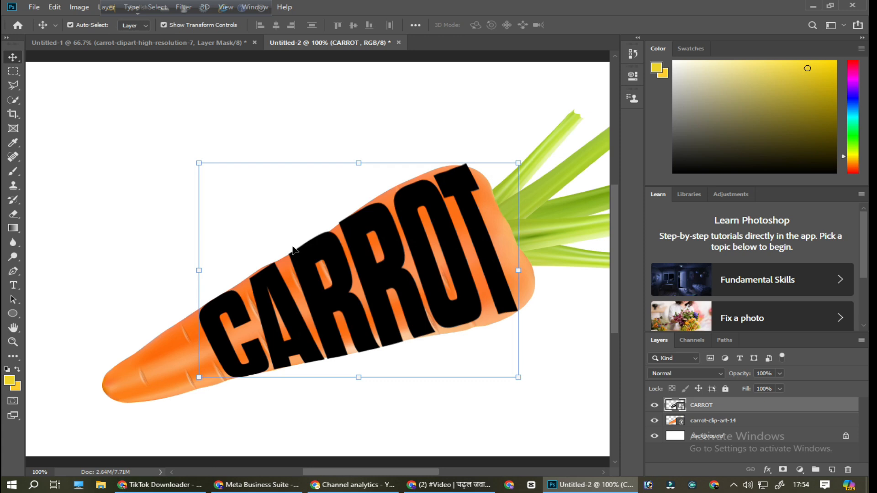
Step: Duplicate the carrot-clip-art-14 layer, move the copy above the CARROT layer, and clip it to the text
{"action": "left_click", "coordinate": [178, 133]}
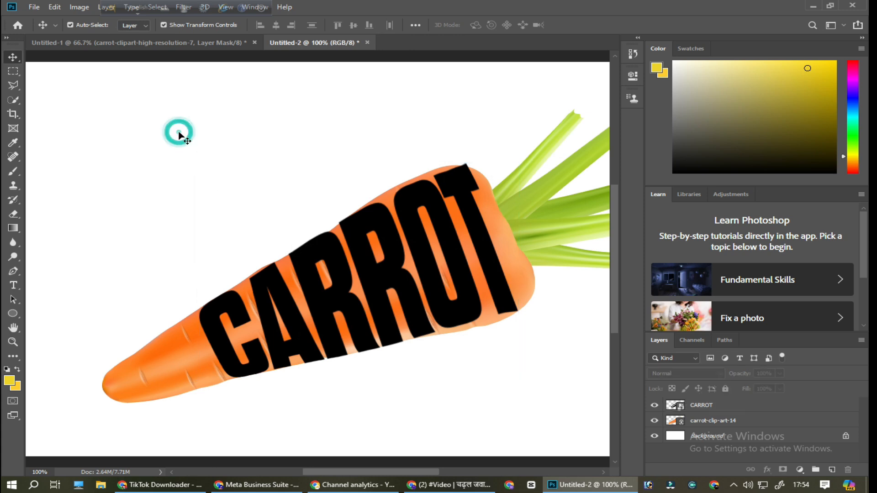
{"action": "left_click", "coordinate": [703, 421]}
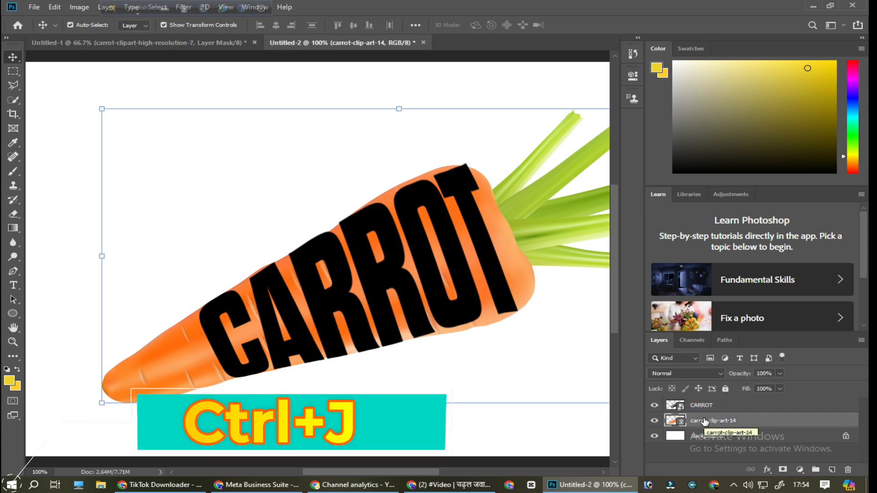
{"action": "key", "text": "ctrl"}
{"action": "key", "text": "ctrl+j"}
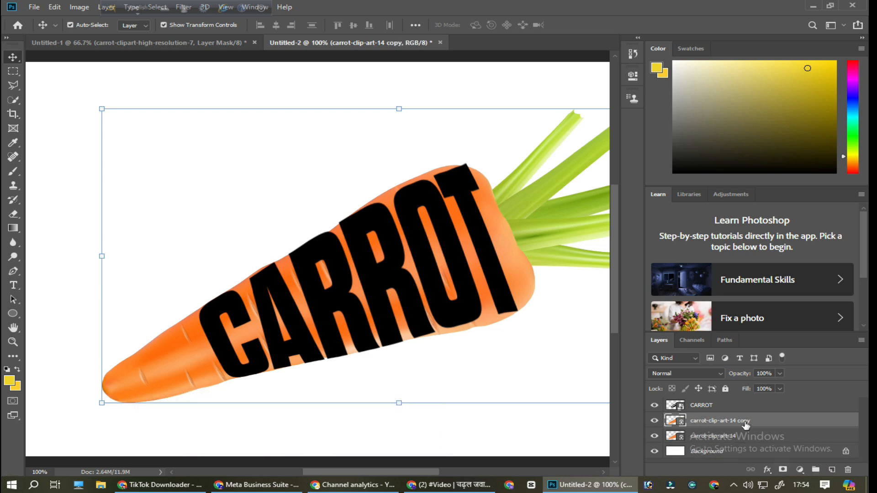
{"action": "left_click_drag", "start_coordinate": [745, 421], "coordinate": [741, 397]}
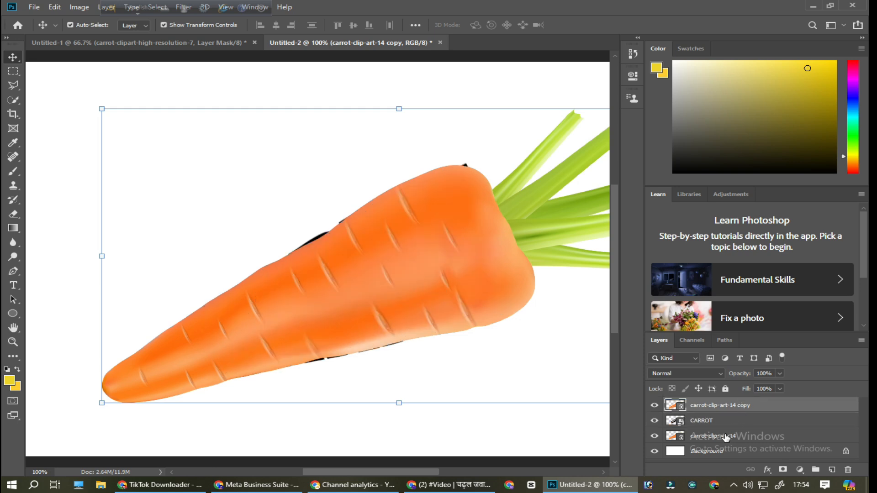
{"action": "left_click", "coordinate": [681, 413], "text": "alt"}
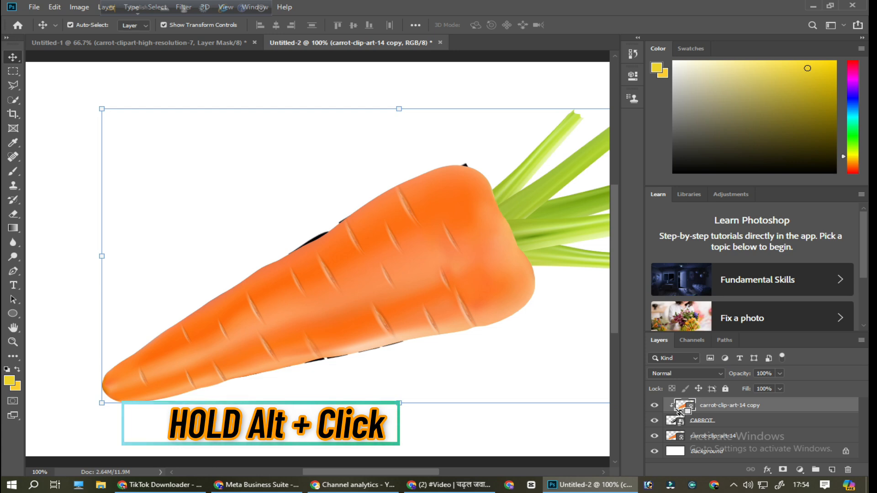
Step: Add a layer mask to the original carrot-clip-art-14 layer and invert it to hide the carrot image
{"action": "left_click", "coordinate": [718, 439]}
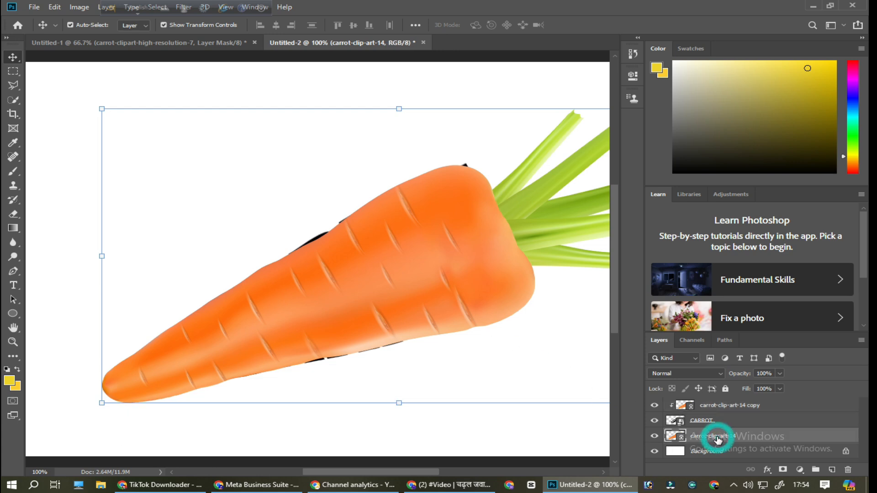
{"action": "left_click", "coordinate": [784, 470]}
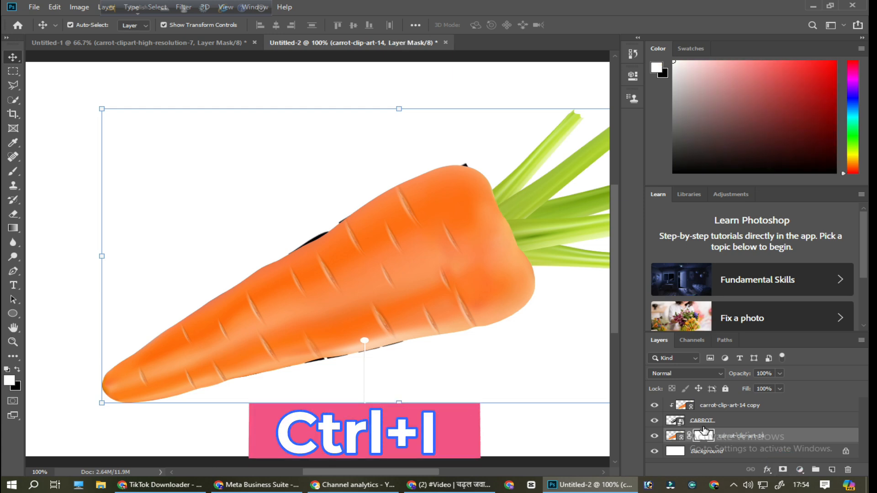
{"action": "key", "text": "ctrl+i"}
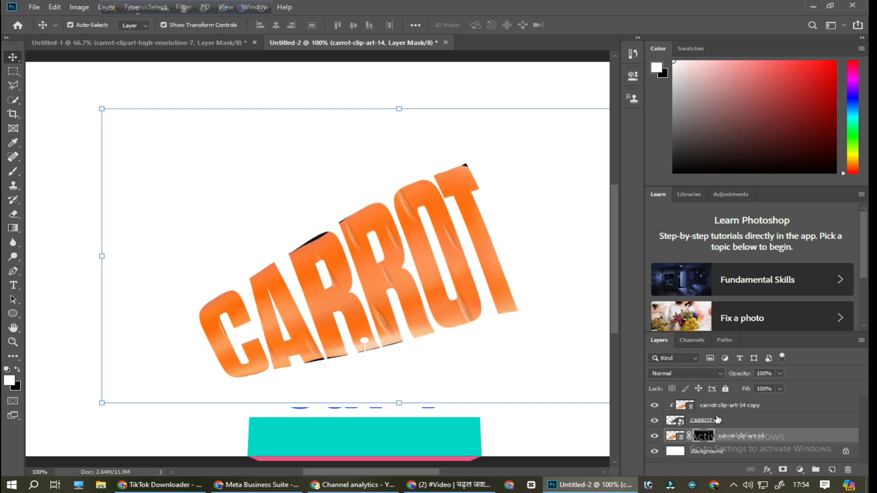
Step: Paint white with an 80 px brush on the carrot-clip-art-14 layer's mask to reveal the carrot's pointed tip before the C
{"action": "left_click", "coordinate": [61, 193]}
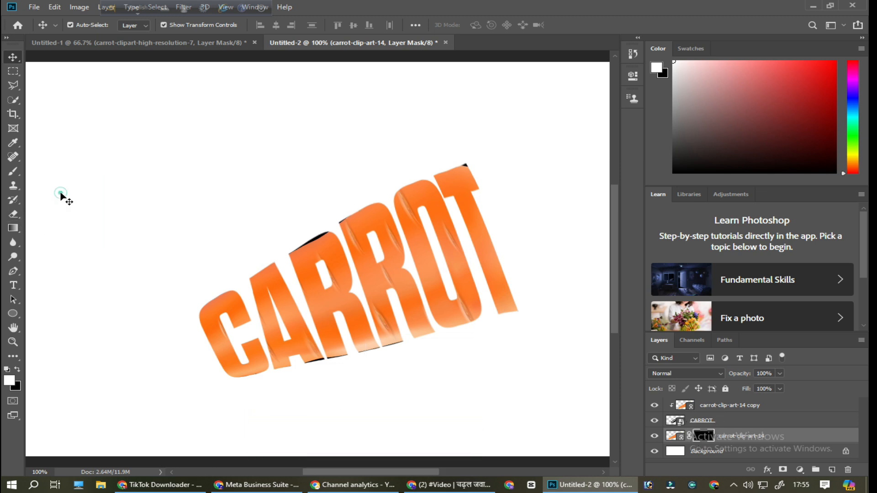
{"action": "left_click", "coordinate": [708, 436]}
{"action": "left_click", "coordinate": [12, 171]}
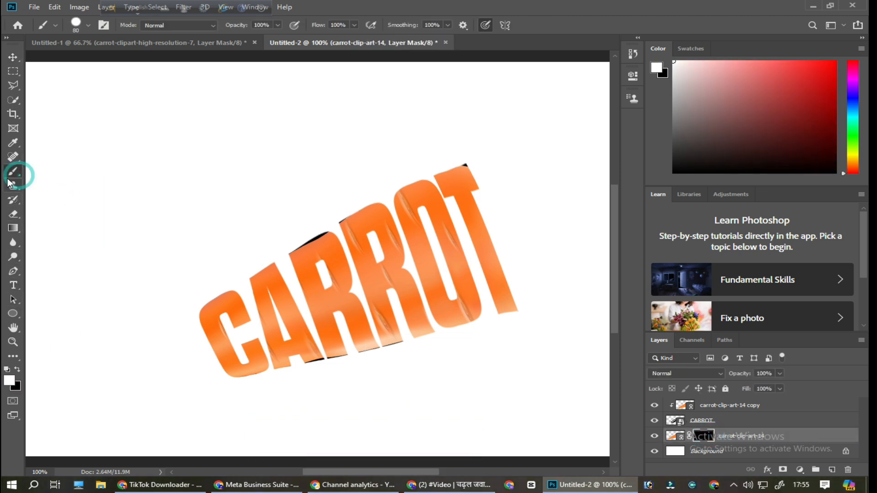
{"action": "mouse_move", "coordinate": [201, 319]}
{"action": "left_mouse_down"}
{"action": "mouse_move", "coordinate": [177, 323]}
{"action": "mouse_move", "coordinate": [111, 448]}
{"action": "mouse_move", "coordinate": [159, 440]}
{"action": "mouse_move", "coordinate": [177, 392]}
{"action": "mouse_move", "coordinate": [196, 386]}
{"action": "mouse_move", "coordinate": [185, 316]}
{"action": "mouse_move", "coordinate": [205, 371]}
{"action": "mouse_move", "coordinate": [219, 384]}
{"action": "mouse_move", "coordinate": [254, 378]}
{"action": "left_mouse_up"}
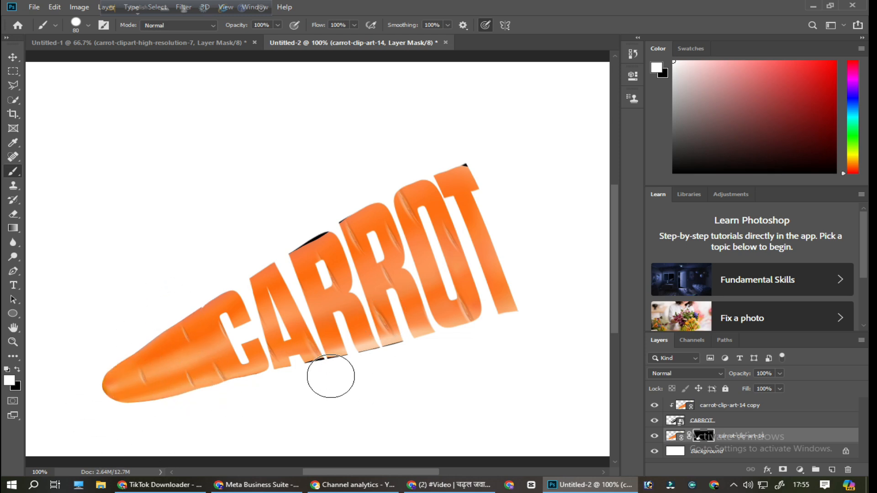
Step: Reveal the carrot's stem end around the T and all the green stalks by painting the mask white
{"action": "mouse_move", "coordinate": [482, 153]}
{"action": "left_mouse_down"}
{"action": "mouse_move", "coordinate": [545, 157]}
{"action": "mouse_move", "coordinate": [682, 380]}
{"action": "mouse_move", "coordinate": [564, 184]}
{"action": "mouse_move", "coordinate": [503, 127]}
{"action": "mouse_move", "coordinate": [630, 316]}
{"action": "mouse_move", "coordinate": [597, 309]}
{"action": "mouse_move", "coordinate": [528, 208]}
{"action": "mouse_move", "coordinate": [467, 149]}
{"action": "mouse_move", "coordinate": [460, 129]}
{"action": "mouse_move", "coordinate": [537, 279]}
{"action": "mouse_move", "coordinate": [555, 328]}
{"action": "mouse_move", "coordinate": [554, 364]}
{"action": "mouse_move", "coordinate": [485, 168]}
{"action": "mouse_move", "coordinate": [535, 277]}
{"action": "mouse_move", "coordinate": [539, 266]}
{"action": "mouse_move", "coordinate": [521, 321]}
{"action": "left_mouse_up"}
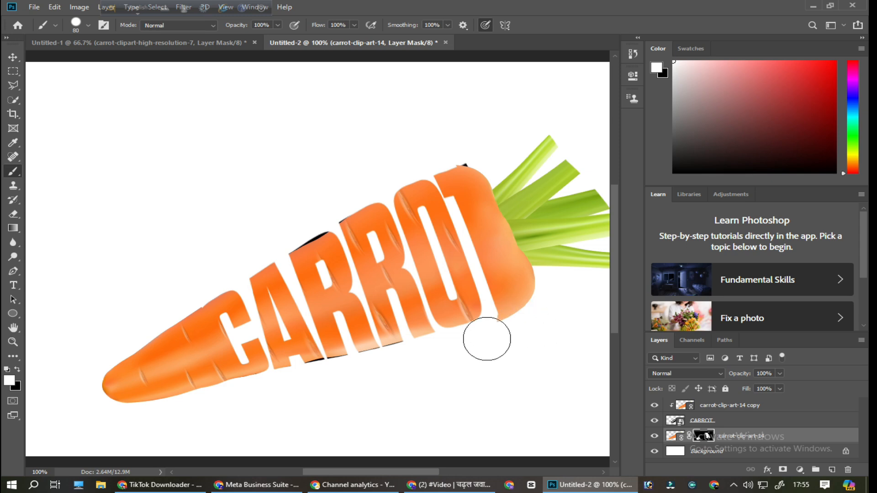
{"action": "left_click_drag", "start_coordinate": [439, 230], "coordinate": [251, 245]}
{"action": "mouse_move", "coordinate": [365, 155]}
{"action": "left_mouse_down"}
{"action": "mouse_move", "coordinate": [489, 83]}
{"action": "mouse_move", "coordinate": [346, 136]}
{"action": "mouse_move", "coordinate": [401, 128]}
{"action": "mouse_move", "coordinate": [395, 170]}
{"action": "mouse_move", "coordinate": [372, 153]}
{"action": "mouse_move", "coordinate": [527, 321]}
{"action": "mouse_move", "coordinate": [412, 127]}
{"action": "mouse_move", "coordinate": [552, 339]}
{"action": "mouse_move", "coordinate": [459, 126]}
{"action": "mouse_move", "coordinate": [490, 332]}
{"action": "mouse_move", "coordinate": [554, 140]}
{"action": "mouse_move", "coordinate": [514, 188]}
{"action": "mouse_move", "coordinate": [550, 236]}
{"action": "mouse_move", "coordinate": [490, 282]}
{"action": "mouse_move", "coordinate": [347, 162]}
{"action": "left_mouse_up"}
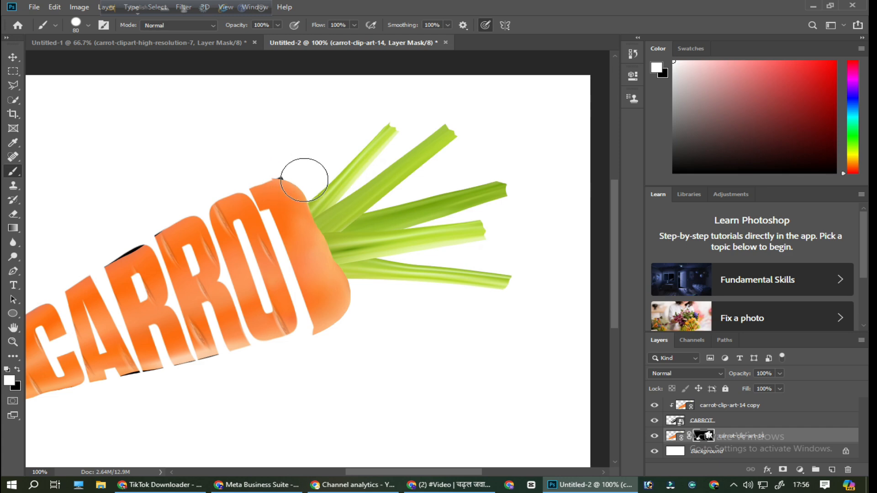
{"action": "left_click_drag", "start_coordinate": [296, 209], "coordinate": [346, 188]}
Step: Rasterize the CARROT layer and erase the black edges sticking out around the letters with a 20 px eraser
{"action": "left_click", "coordinate": [12, 214]}
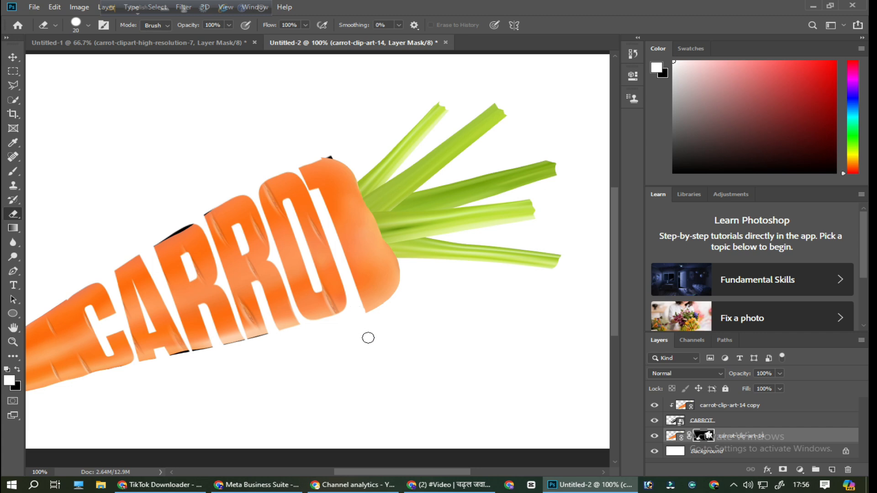
{"action": "left_click_drag", "start_coordinate": [321, 153], "coordinate": [331, 153]}
{"action": "left_click", "coordinate": [699, 420]}
{"action": "left_click", "coordinate": [336, 158]}
{"action": "key", "text": "Return"}
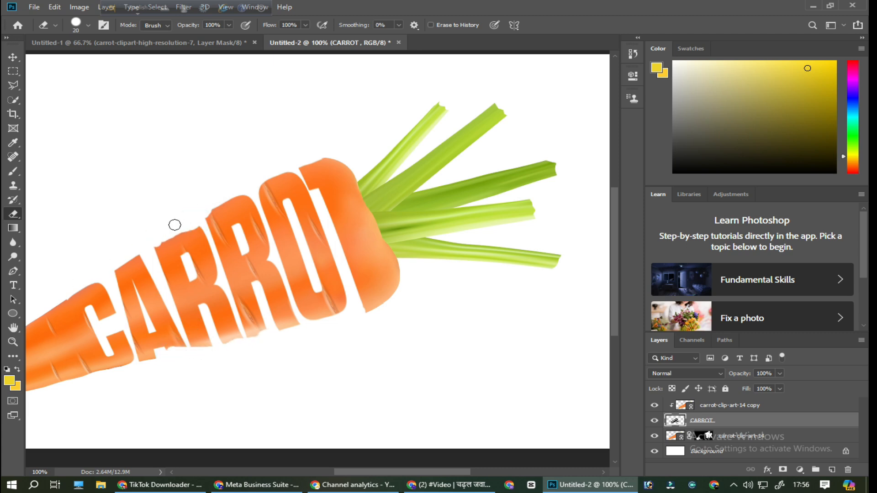
Step: Restore the first R's upper edge on the carrot-clip-art-14 mask with a 35 px brush and erase the spill beside it
{"action": "left_click", "coordinate": [709, 436]}
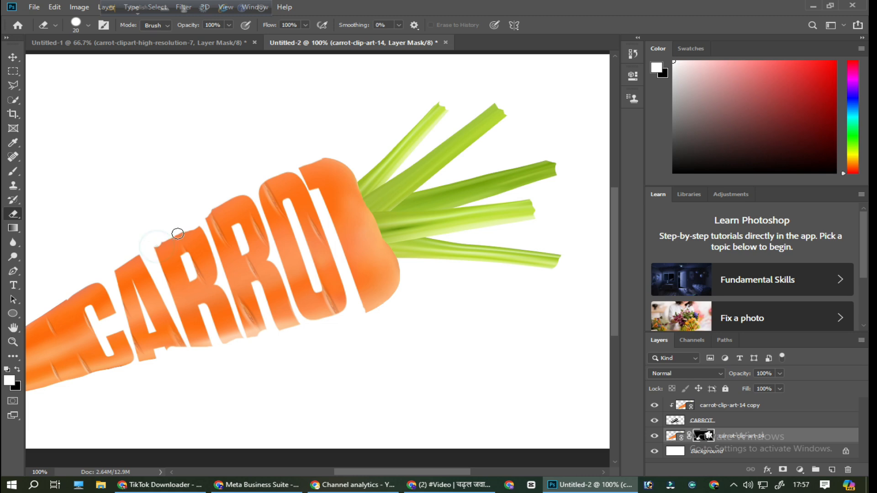
{"action": "key", "text": "b"}
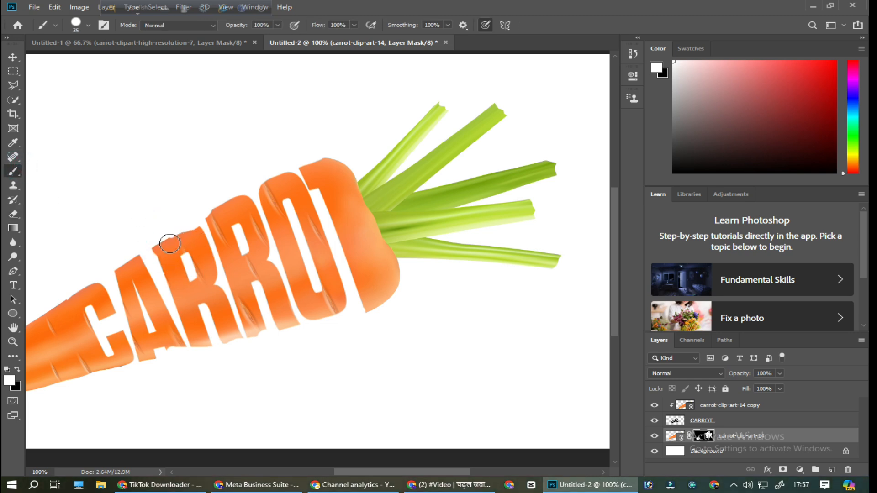
{"action": "left_click_drag", "start_coordinate": [170, 244], "coordinate": [188, 233]}
{"action": "key", "text": "e"}
{"action": "left_click_drag", "start_coordinate": [146, 252], "coordinate": [151, 255]}
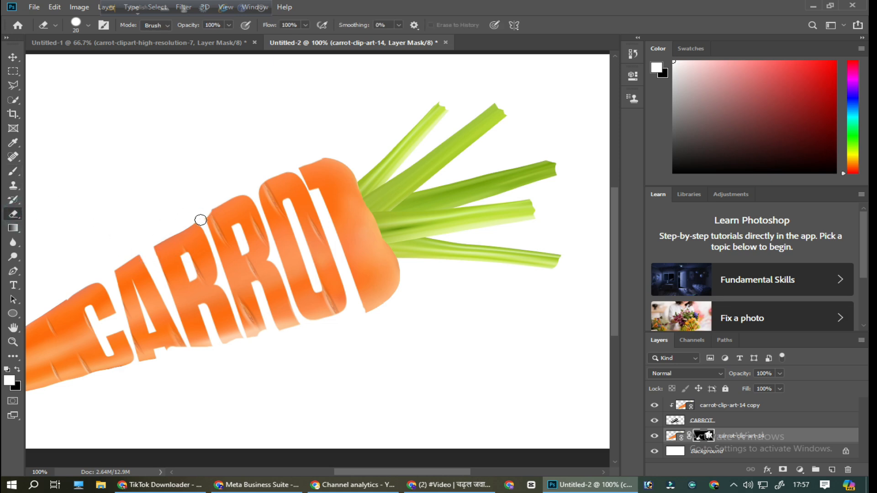
Step: Paint the mask white along the tops of the second R and the T to smooth their upper edges
{"action": "left_click", "coordinate": [13, 171]}
{"action": "left_click_drag", "start_coordinate": [216, 206], "coordinate": [240, 213]}
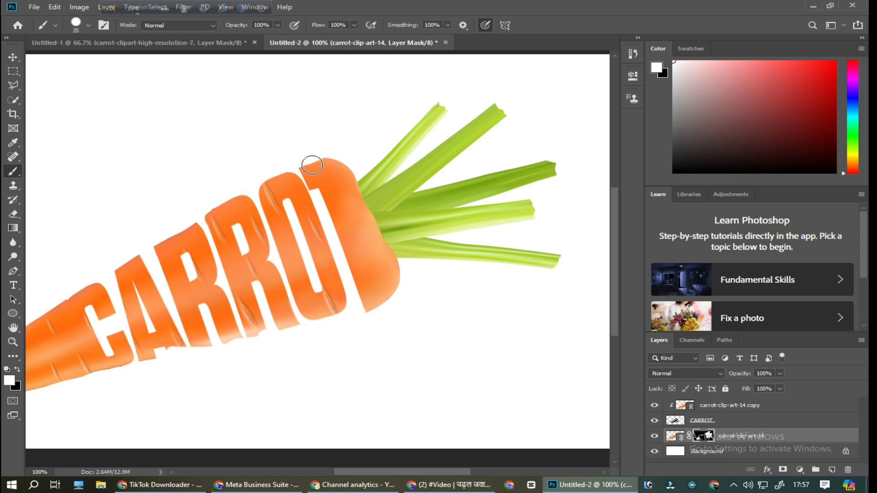
{"action": "left_click_drag", "start_coordinate": [312, 165], "coordinate": [349, 161]}
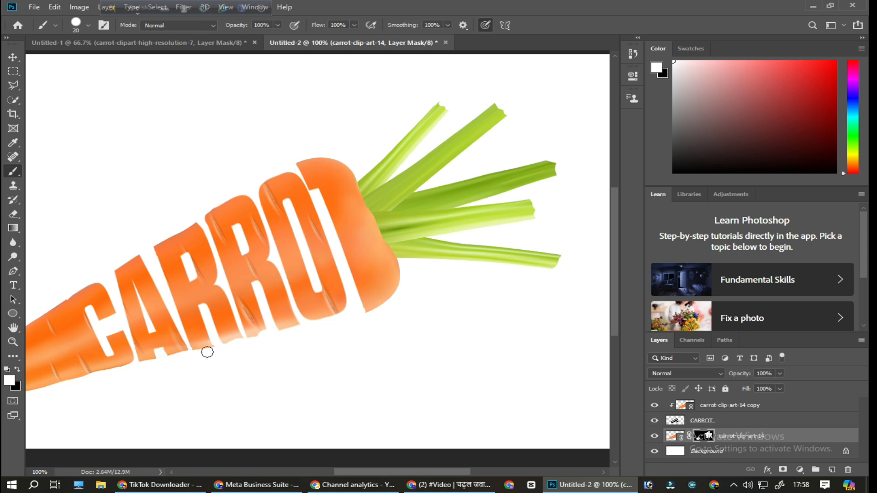
Step: Fill in the ragged lower edges of the R letters on the mask with a 20 px white brush
{"action": "left_click", "coordinate": [228, 333]}
{"action": "left_click", "coordinate": [237, 342]}
{"action": "left_click", "coordinate": [238, 341]}
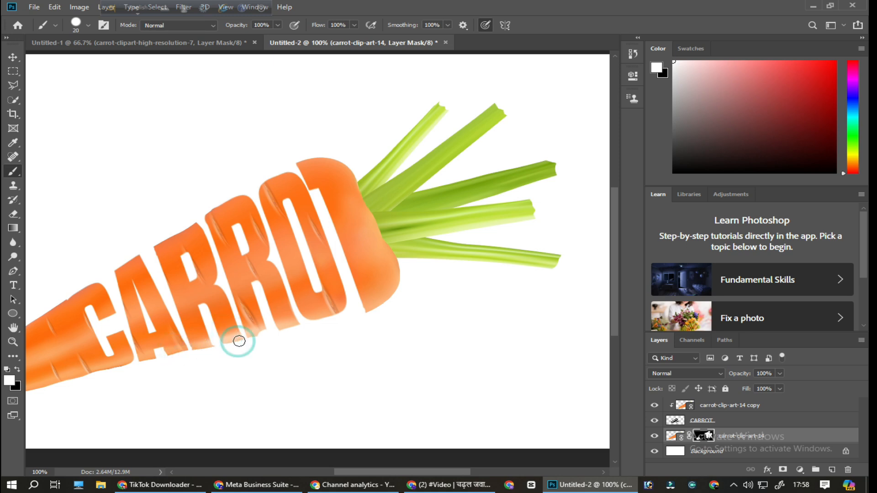
{"action": "left_click", "coordinate": [257, 331]}
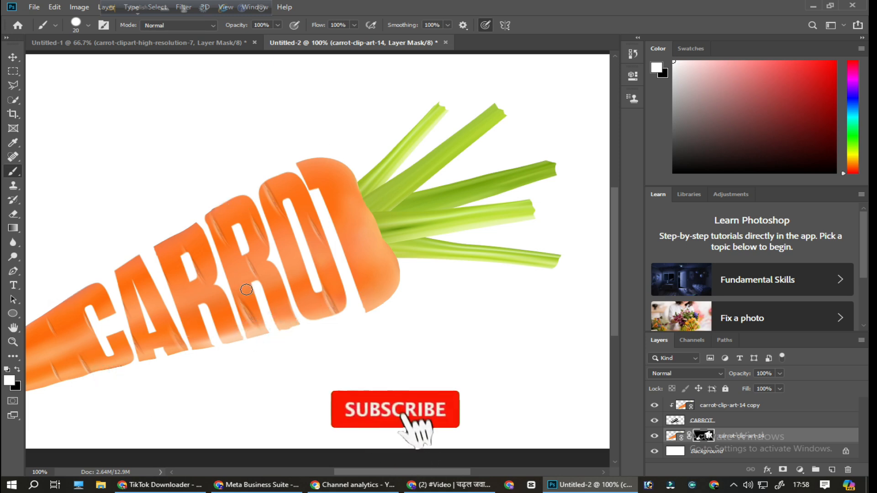
{"action": "left_click", "coordinate": [459, 185]}
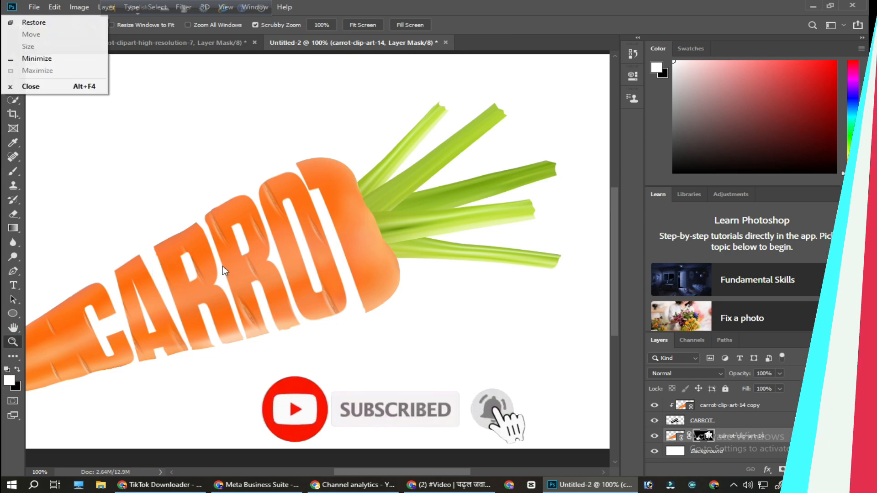